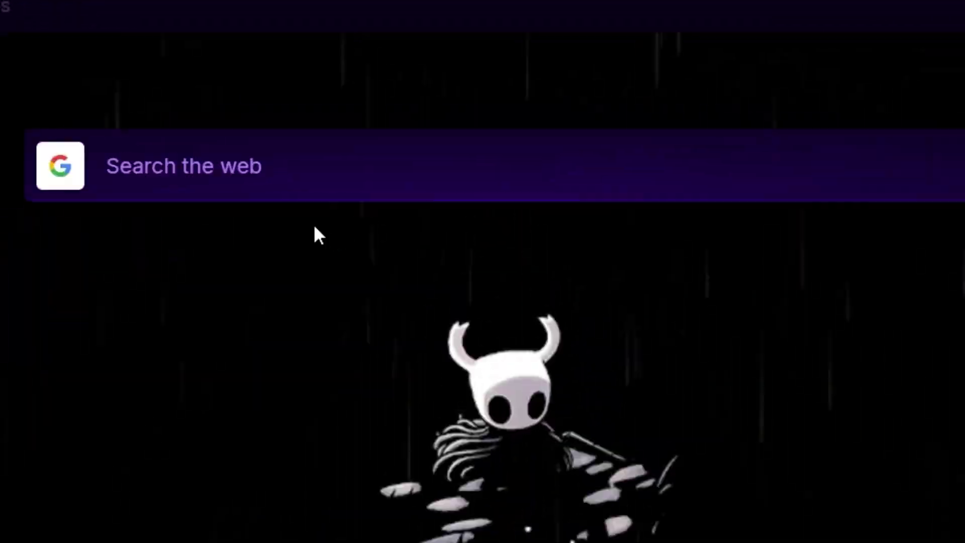
Search the web for "minecraft server hosting" and look through the results.
click(319, 168)
text(minecraft server h)
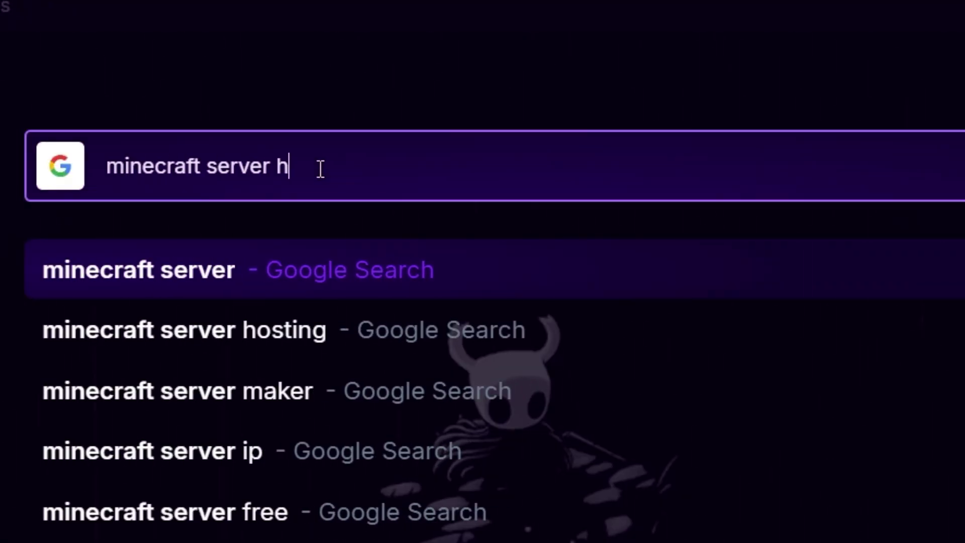
text(osting)
key(Return)
scroll(425, 161, down, 6)
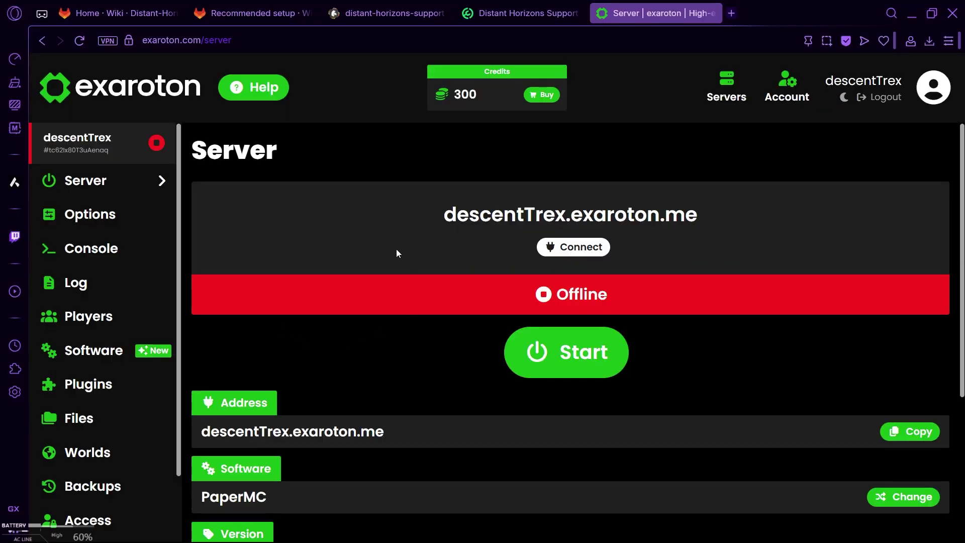
Review the exaroton server page, including its management sections and the address, software, version and automatic update settings.
scroll(134, 308, down, 2)
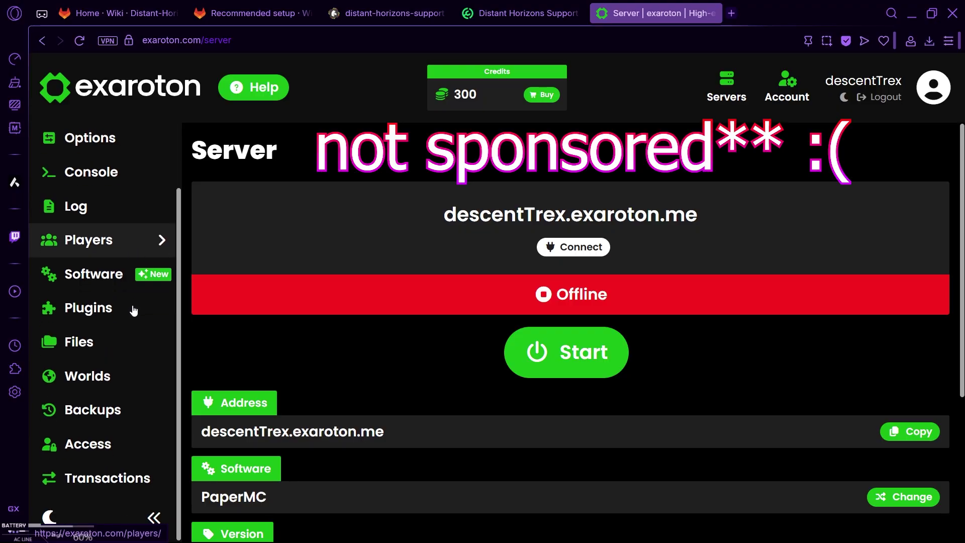
scroll(128, 319, up, 2)
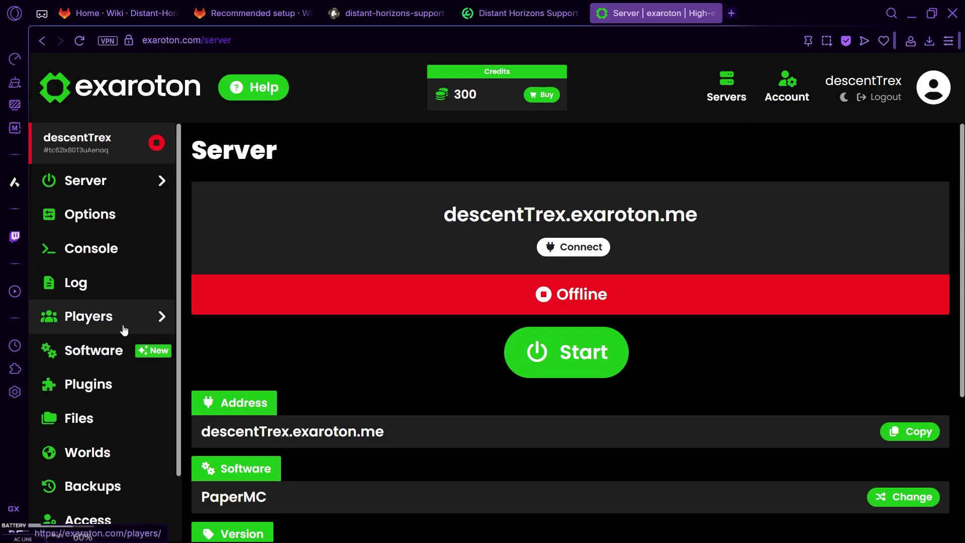
scroll(124, 330, down, 2)
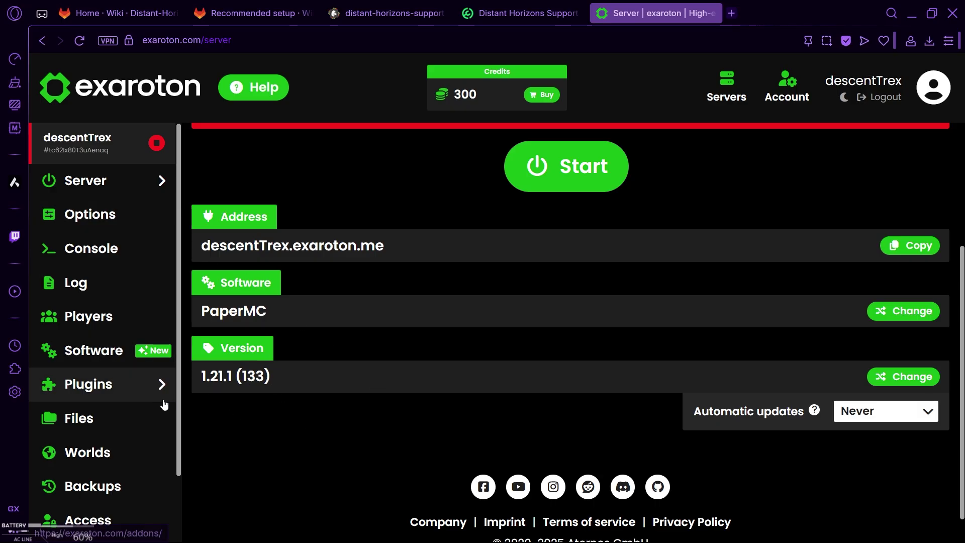
click(522, 14)
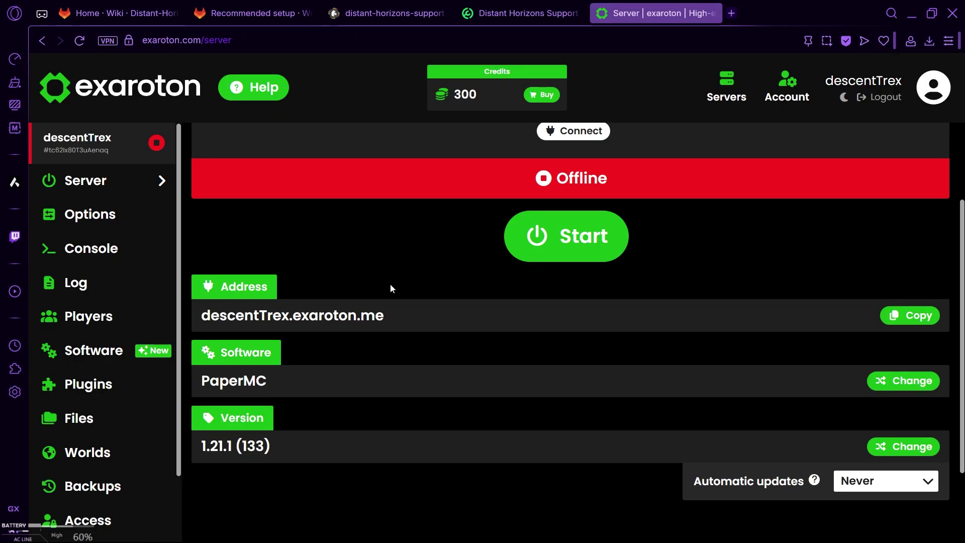
scroll(371, 277, up, 2)
scroll(292, 316, down, 2)
scroll(447, 468, down, 2)
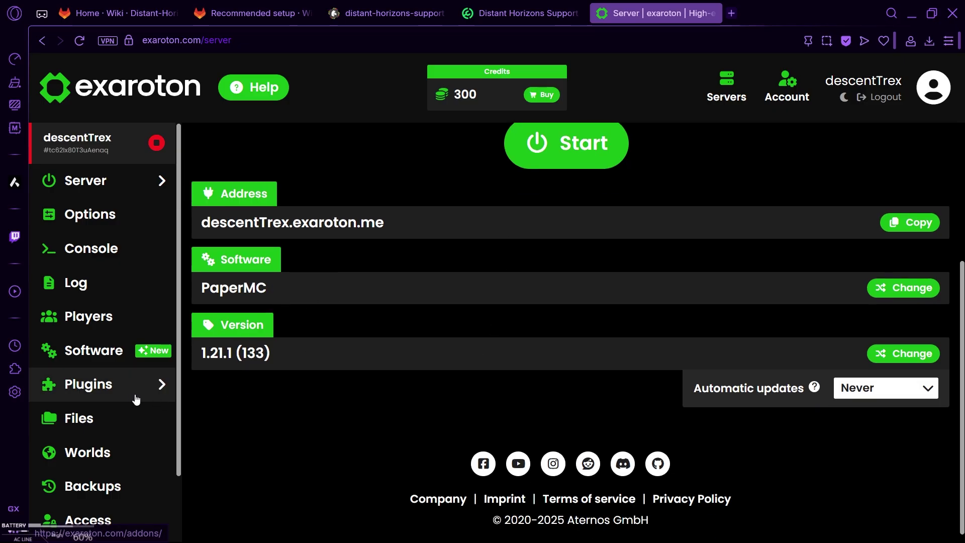
Upload DistantHorizonsSupport-0.11.0-SNAPSHOT.jar from the subs folder in Downloads into the server's plugins folder.
click(111, 416)
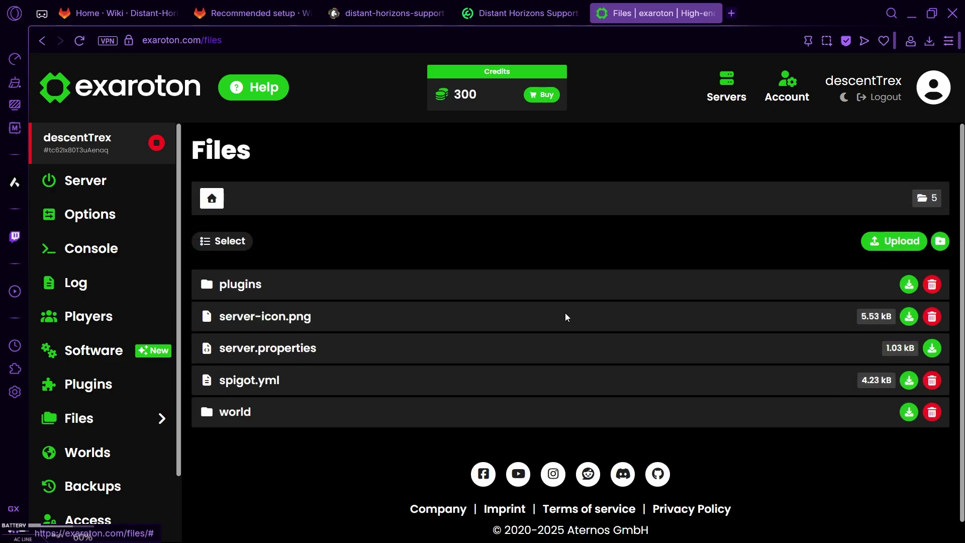
click(322, 292)
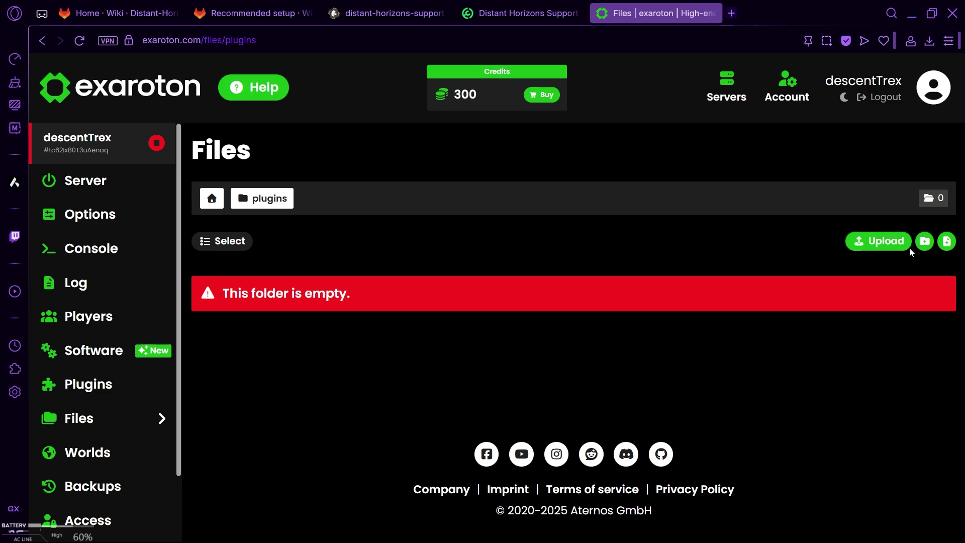
mouse_move(874, 247)
click(875, 297)
click(259, 119)
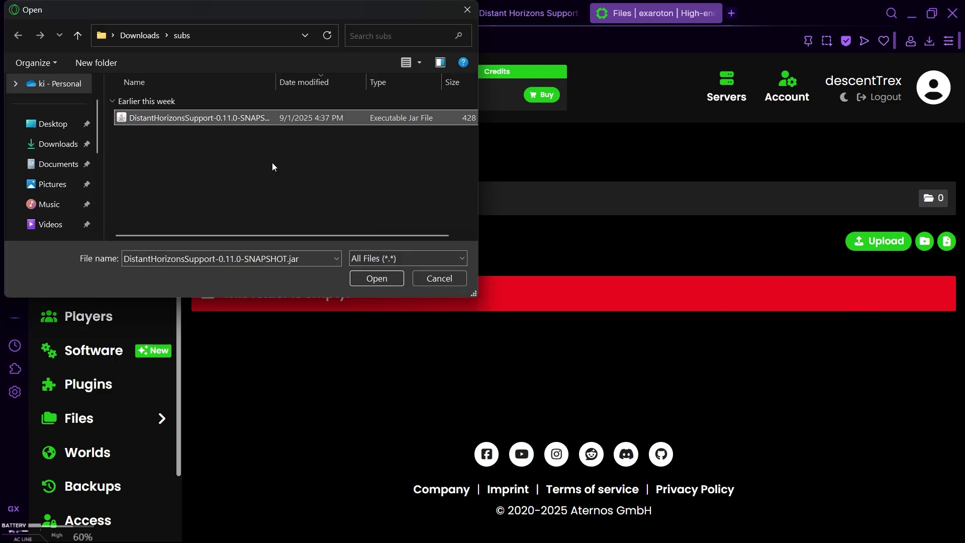
click(378, 284)
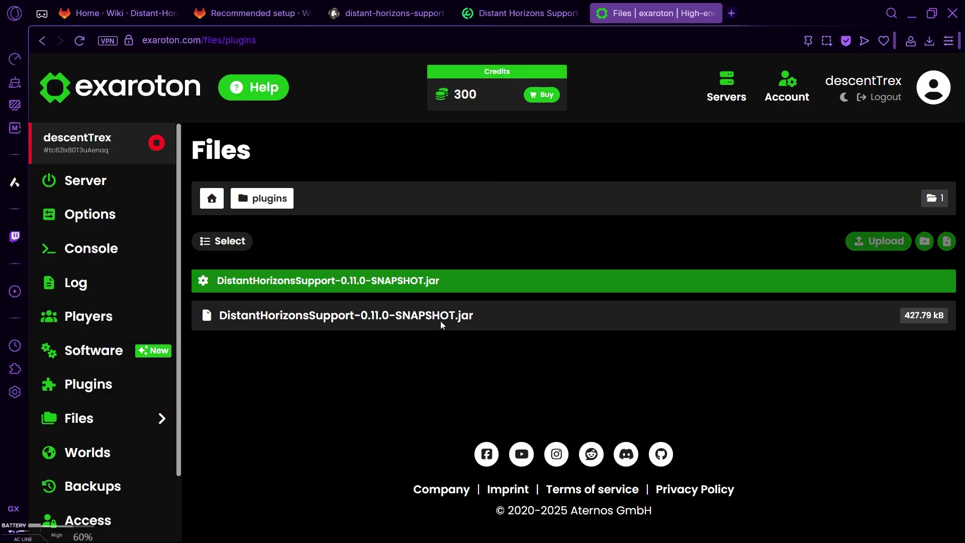
Start the server and open its console, closing the extra help article about stopping the server automatically.
click(102, 186)
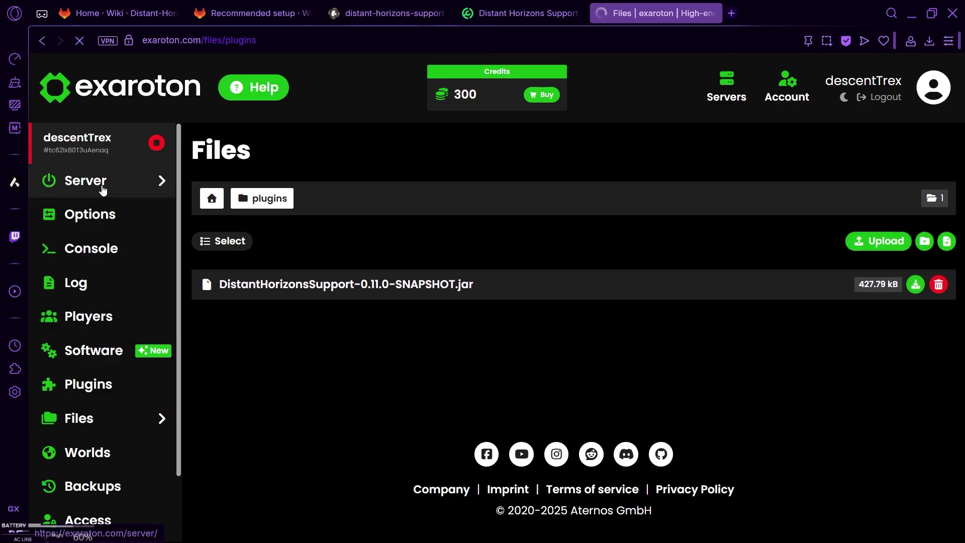
scroll(403, 317, down, 2)
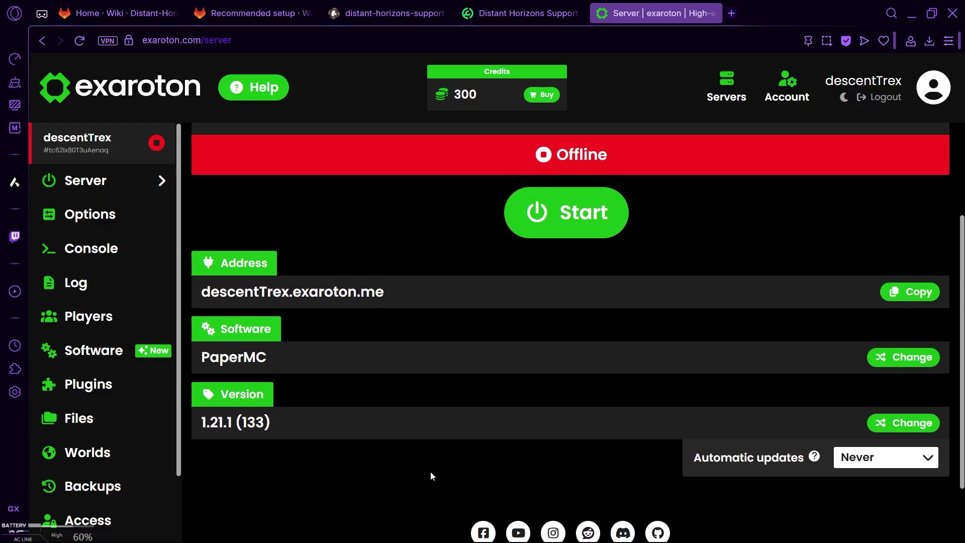
scroll(332, 283, up, 3)
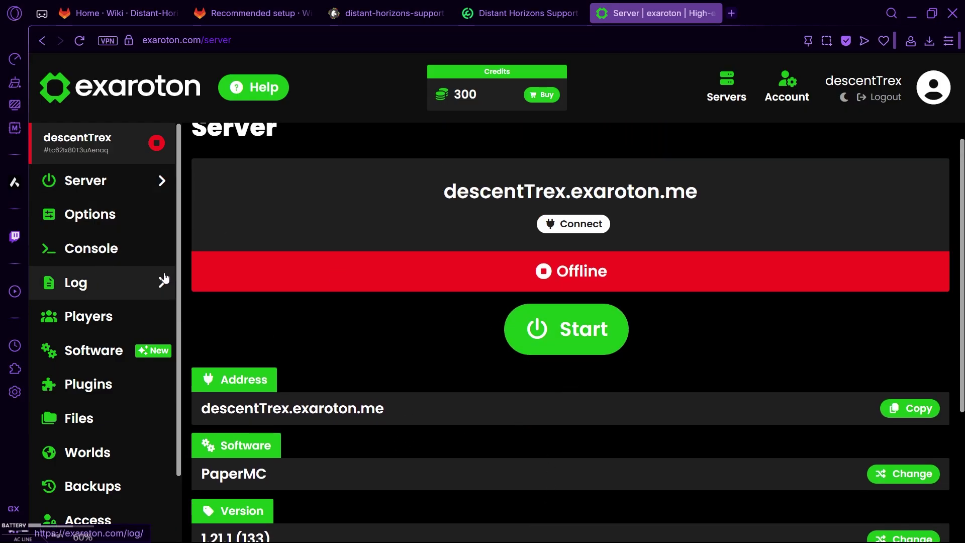
click(103, 254)
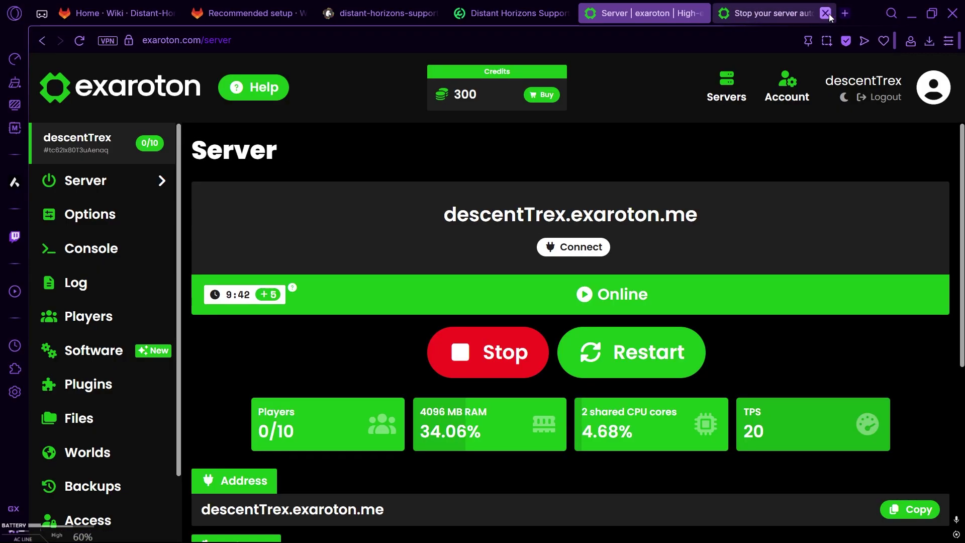
click(837, 13)
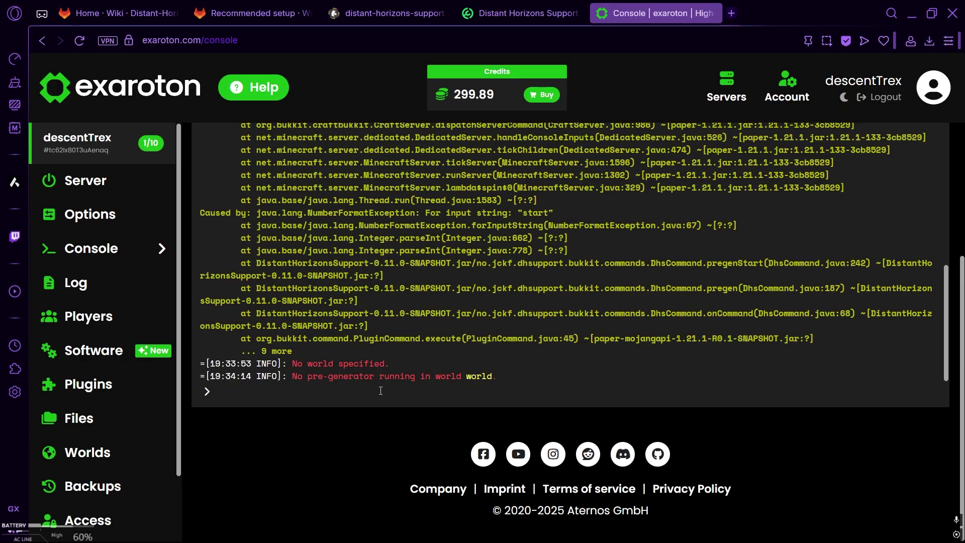
Look up the pregen start syntax in the plugin wiki and run "/dhs pregen start world 330 40 100" in the server console.
click(121, 13)
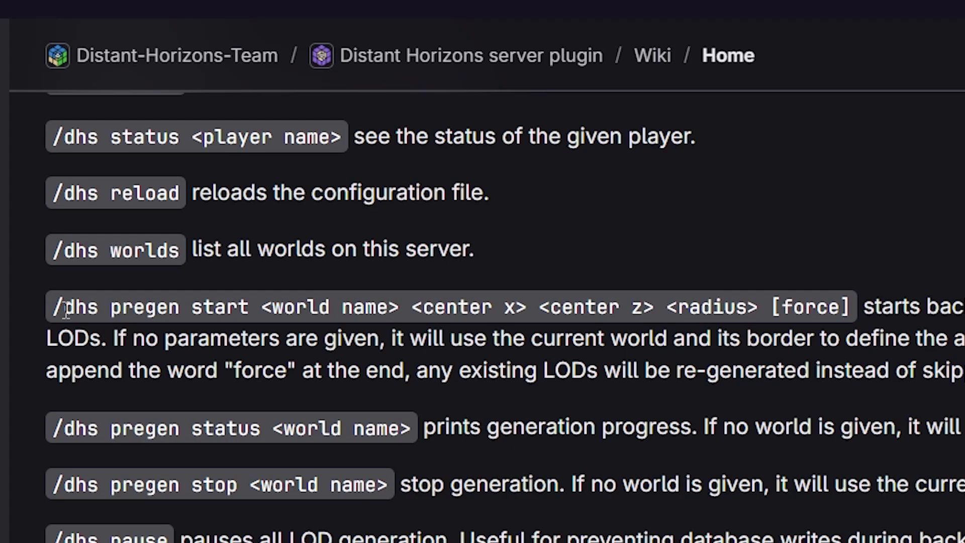
drag(111, 279, 278, 281)
drag(256, 322, 794, 326)
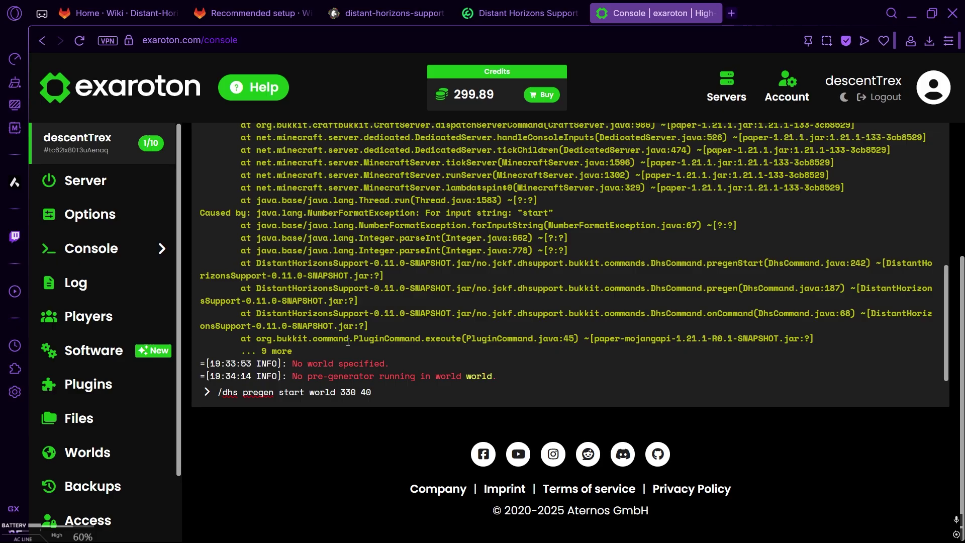
text(100)
key(Return)
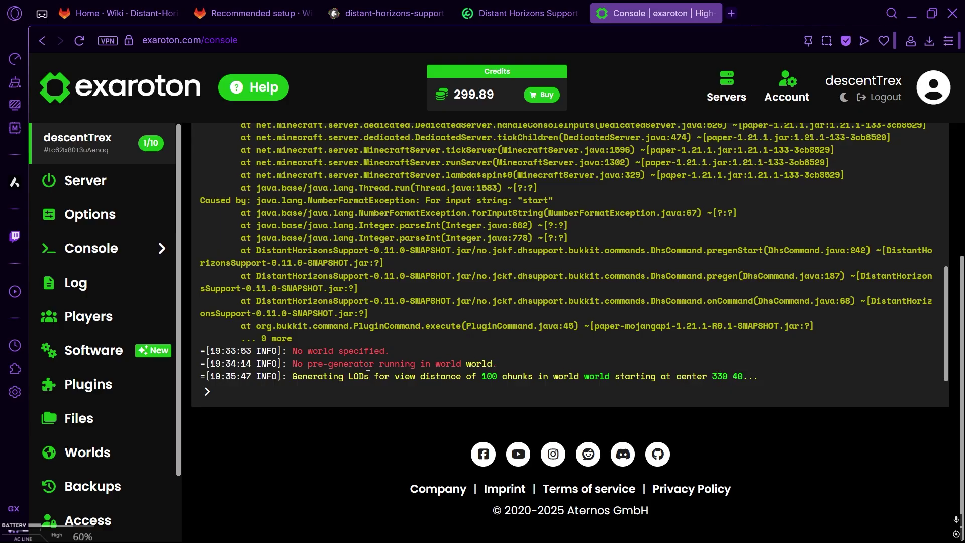
Find the pregen status command in the wiki, run "dhs pregen status world" in the console and read the generation progress.
key(ctrl+Tab)
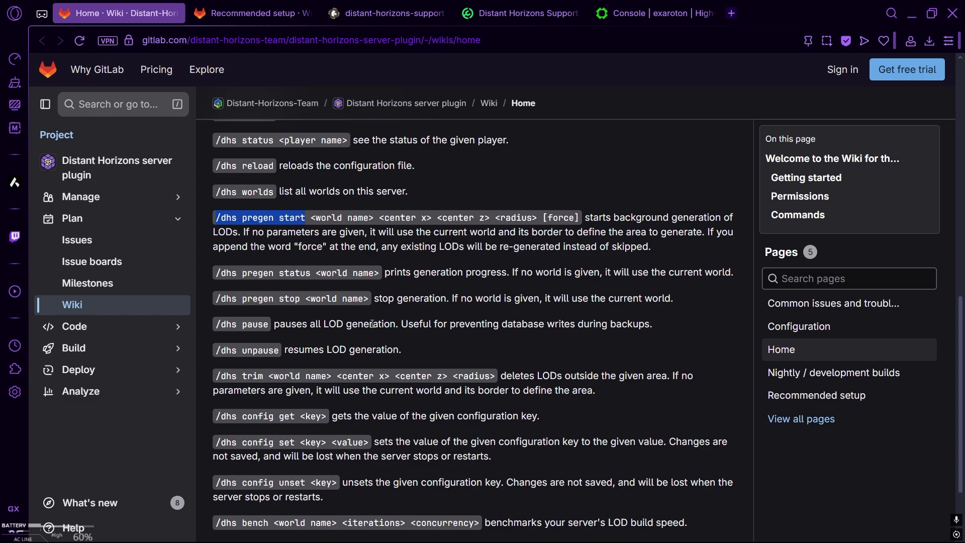
drag(220, 272, 308, 274)
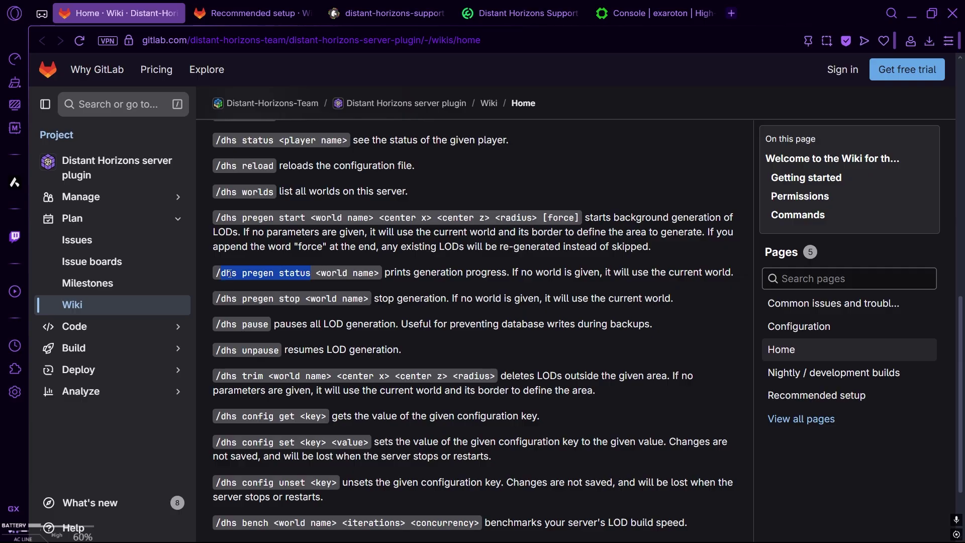
key(ctrl+shift+Tab)
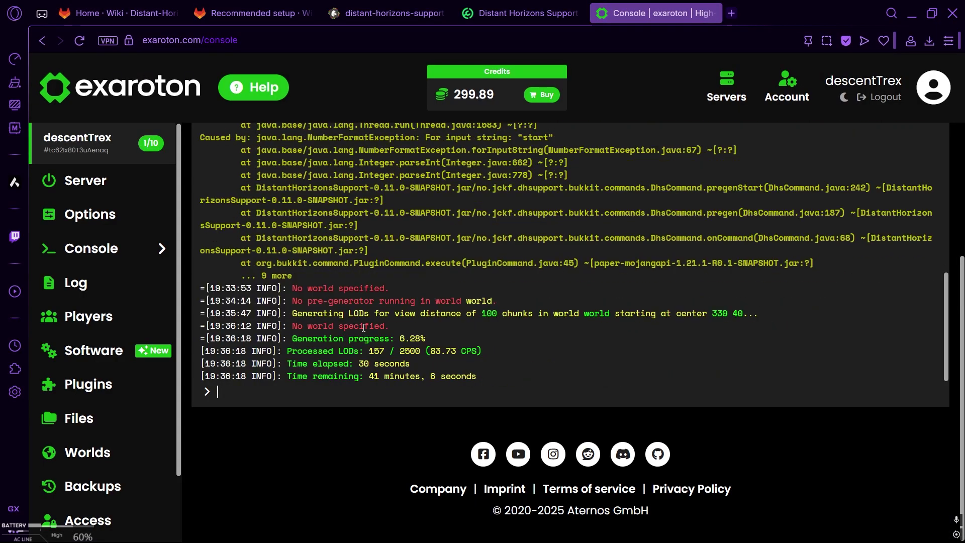
text(dhs pregen status world)
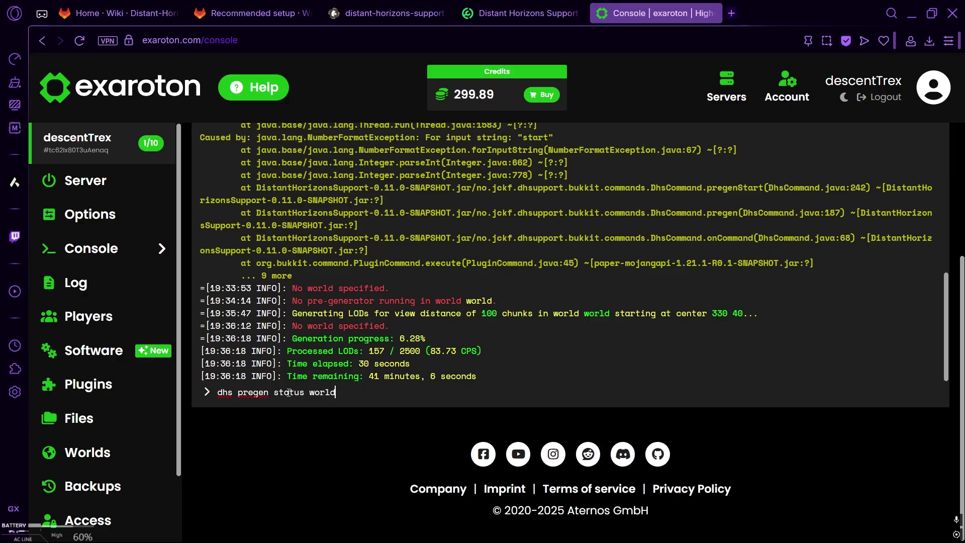
key(Return)
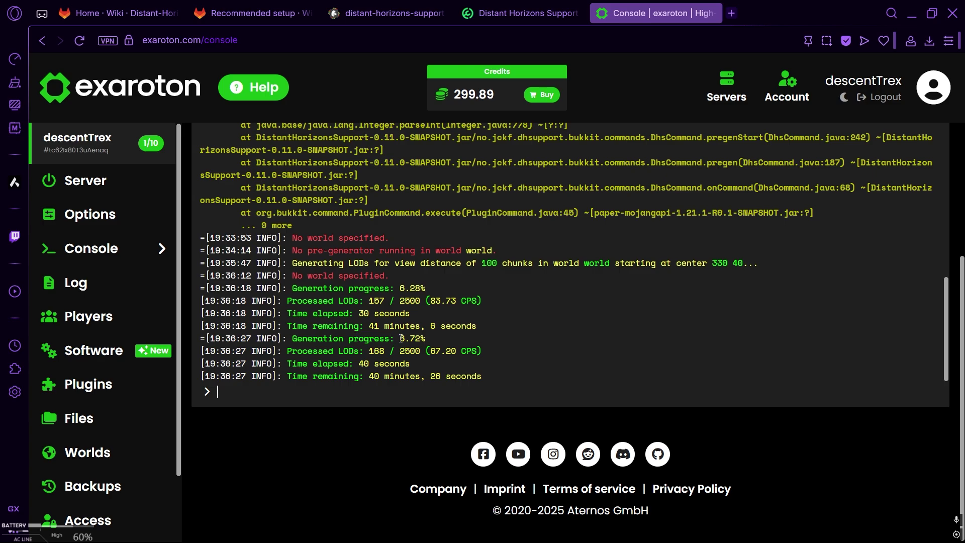
double_click(402, 338)
click(431, 347)
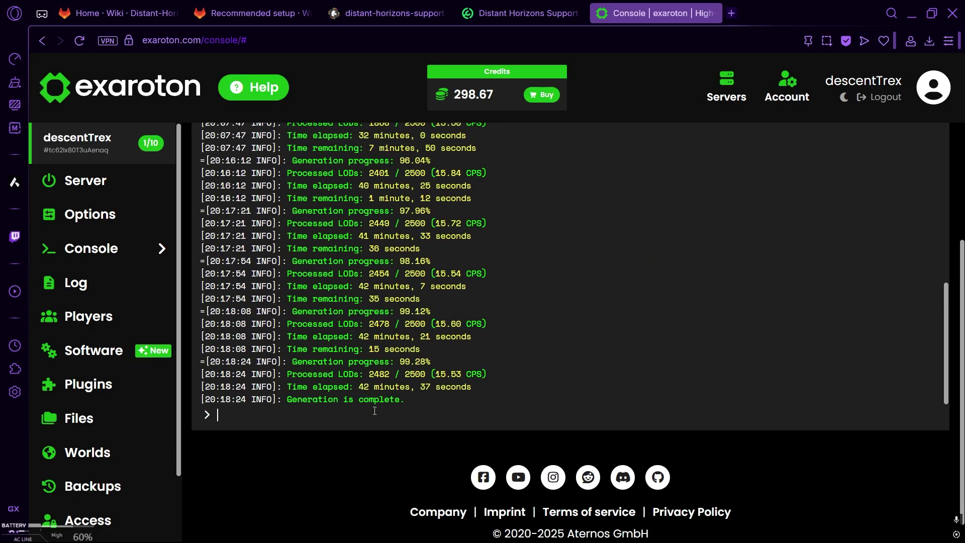
Repeat the "dhs pregen status world" command to check whether LOD generation has finished.
key(Up)
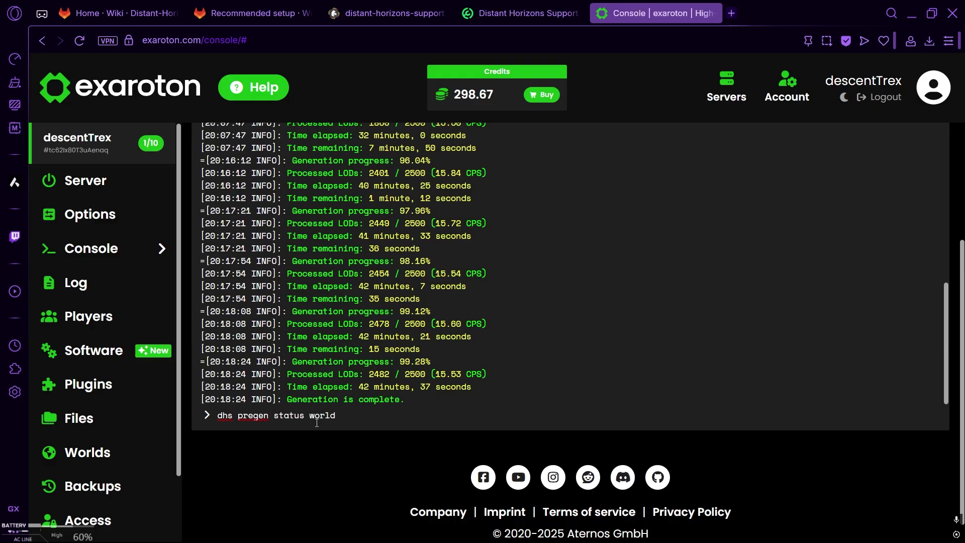
key(Return)
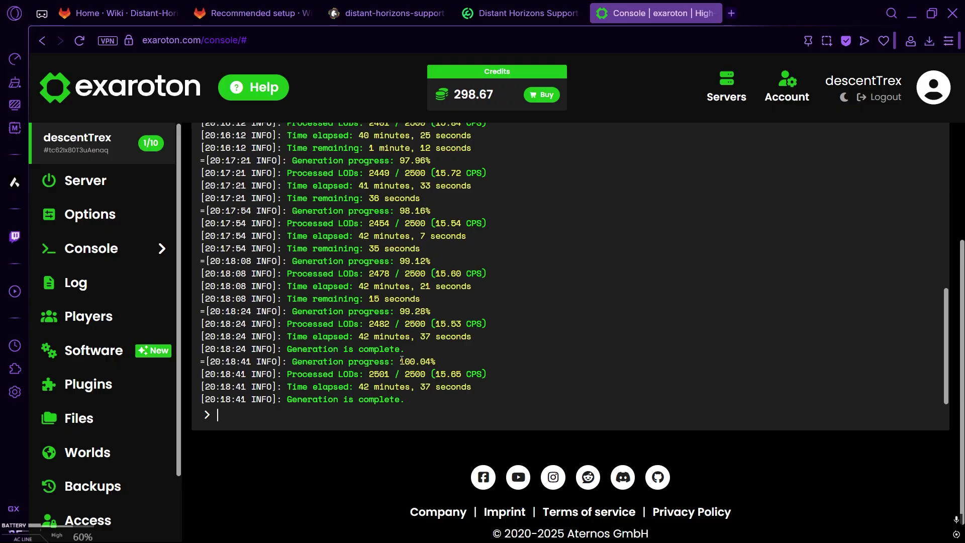
drag(402, 360, 435, 360)
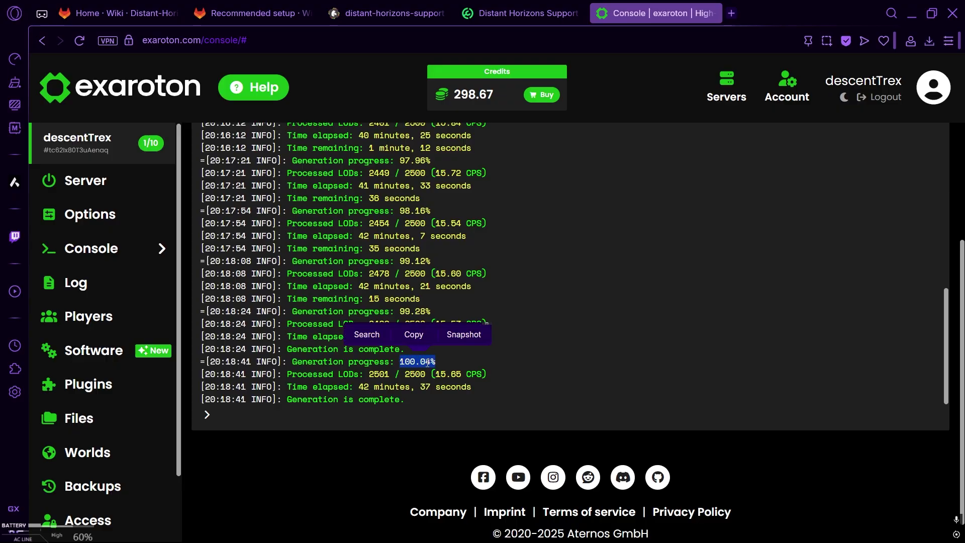
Switch to Minecraft, enable Distant Horizons rendering from the game options and return to the first-person view.
key(alt+Tab)
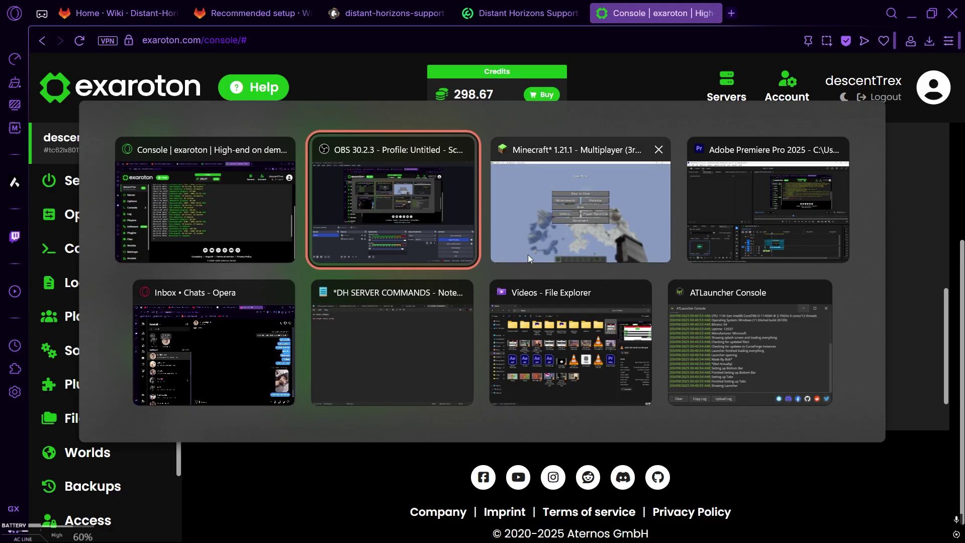
click(528, 254)
key(Escape)
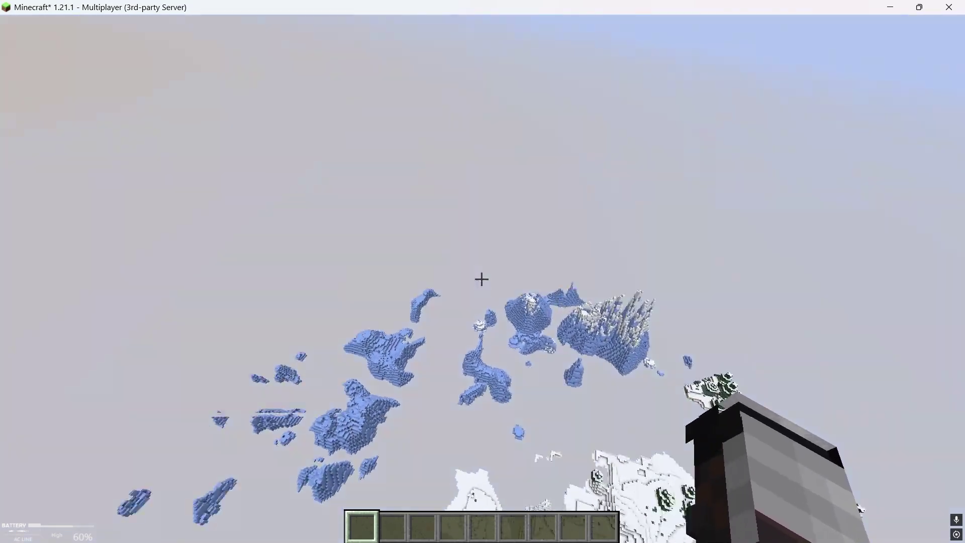
key(F5)
key(Escape)
click(423, 279)
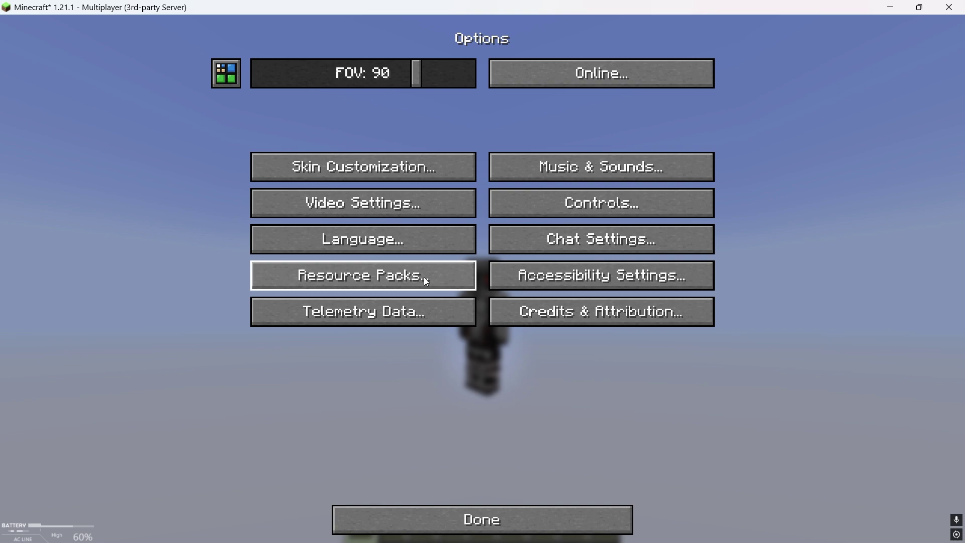
click(227, 76)
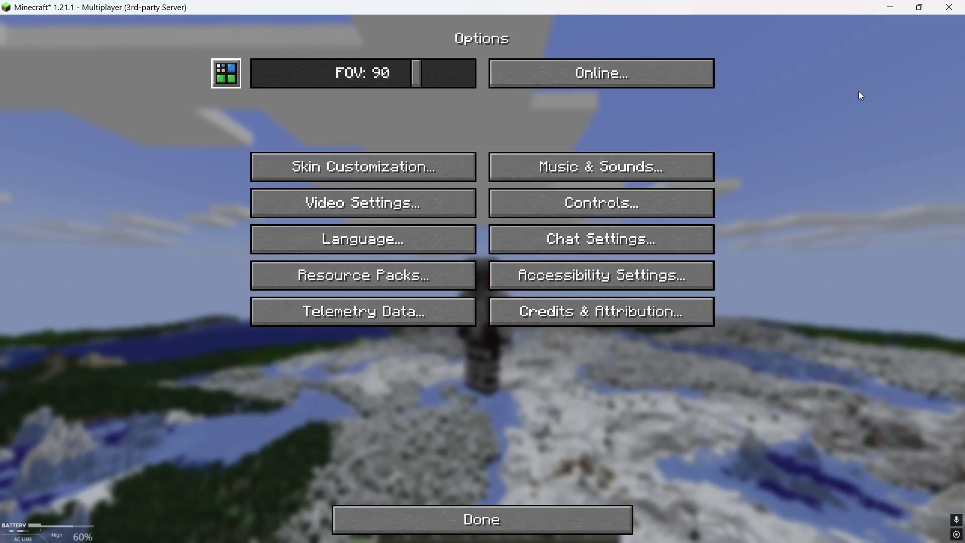
key(Escape)
key(Escape)
key(F5)
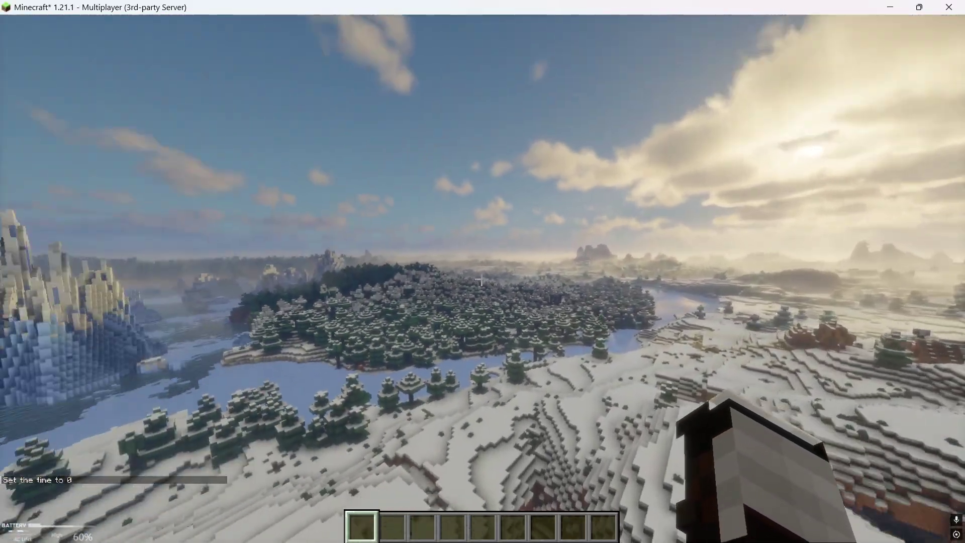
Fly forward over the snowy terrain to examine the distant landscape rendering.
key(Tab)
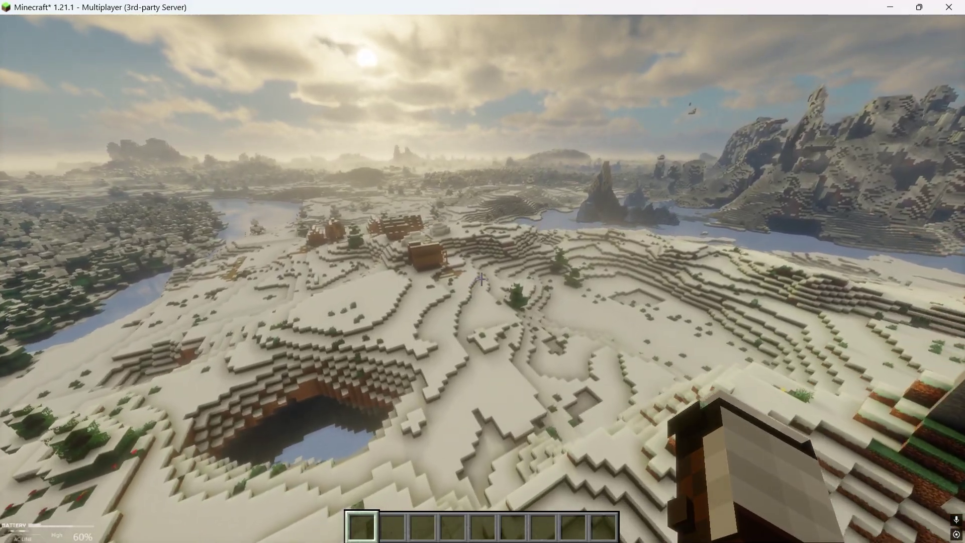
key(w)
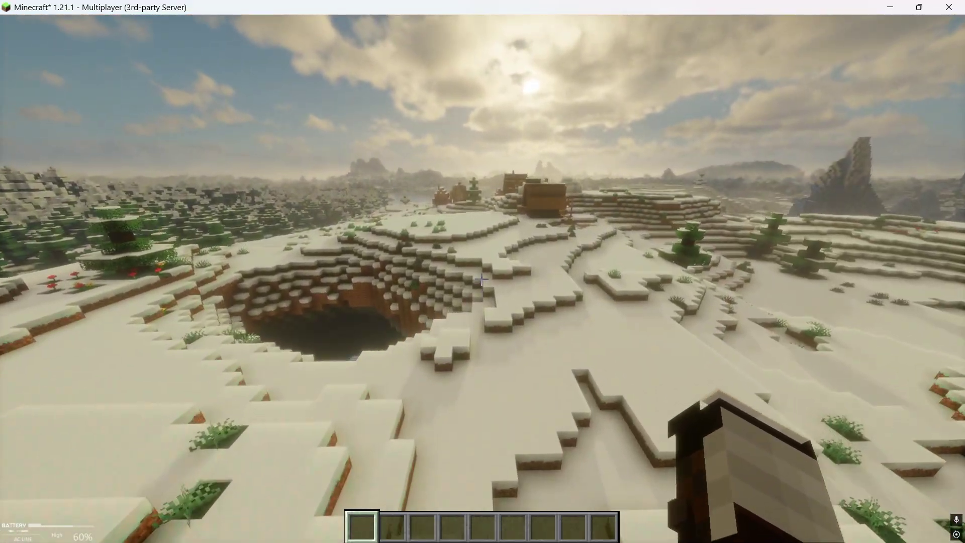
Fly down into the snowy village and strike at the villagers while moving between the houses.
key(Tab)
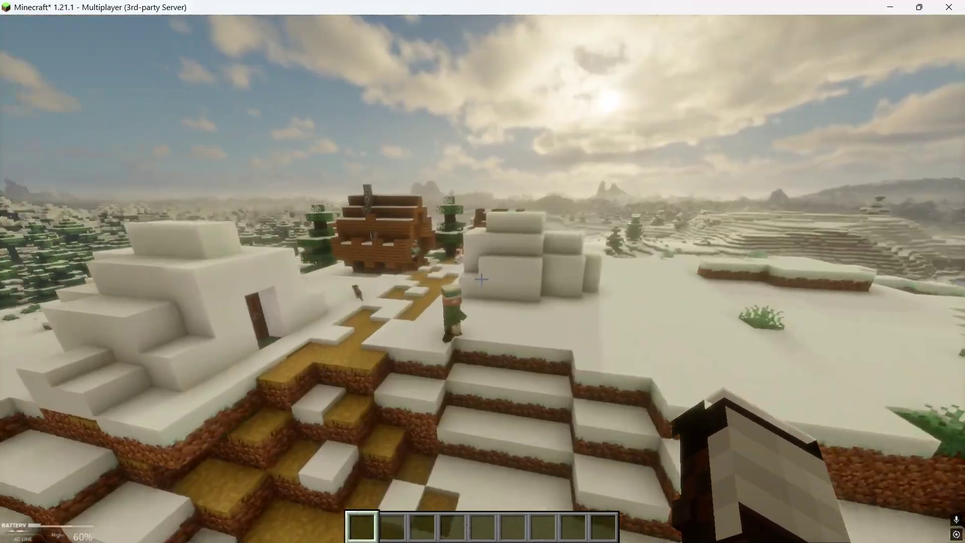
key(w)
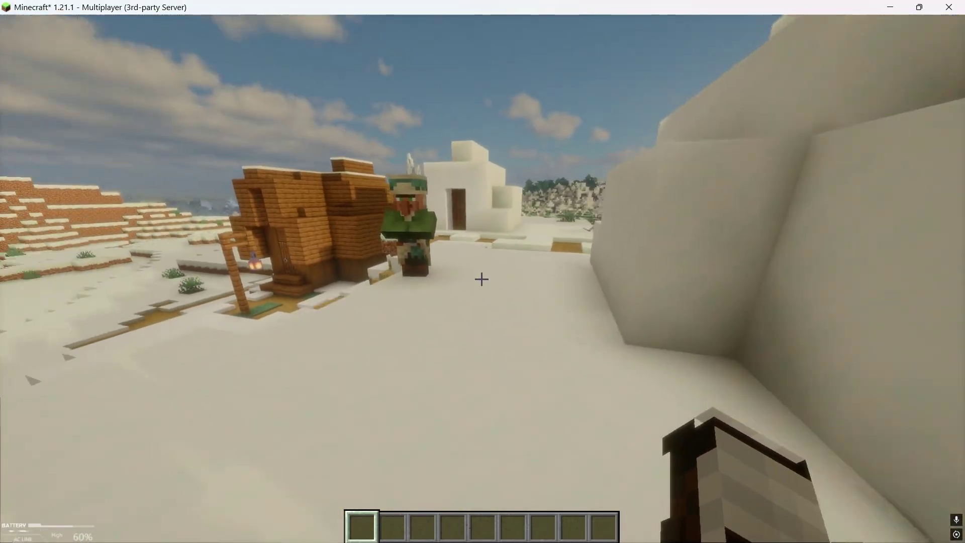
click(481, 279)
key(w)
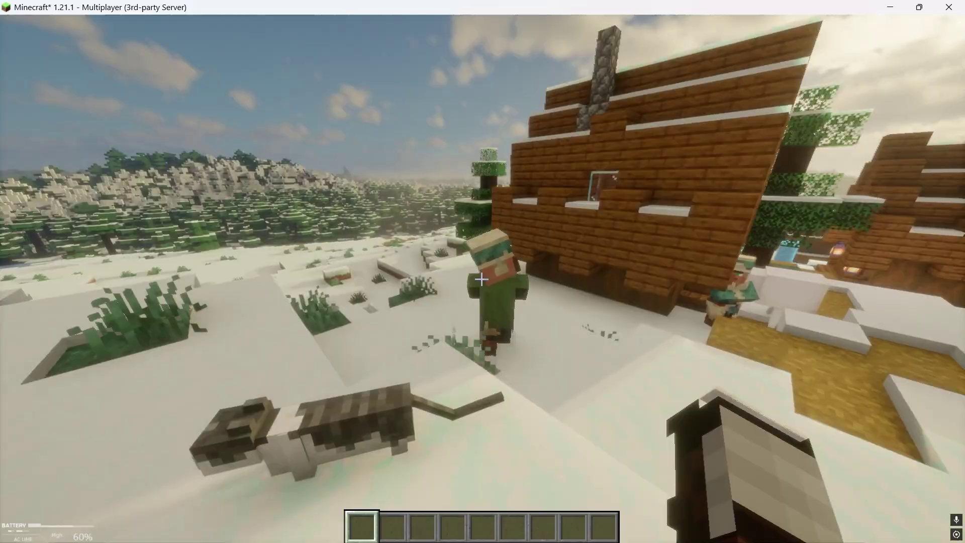
click(482, 279)
key(w)
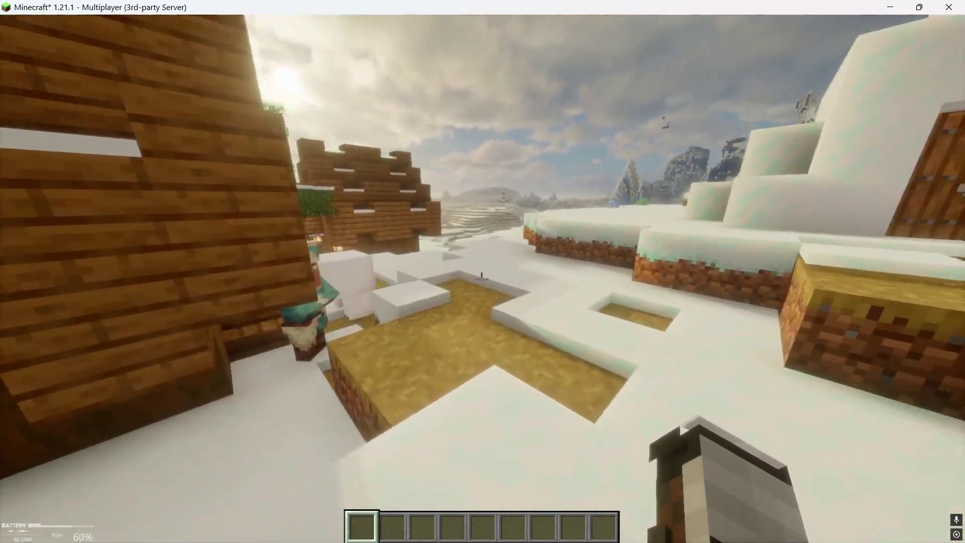
Fly out of the village over the snowy slopes and zoom in on the tall distant mountain to examine its LOD rendering.
key(w)
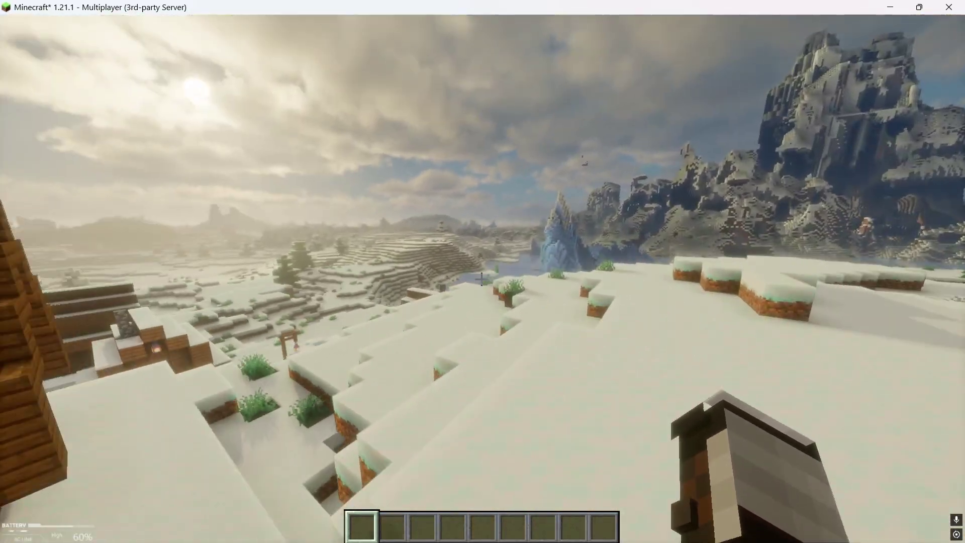
key(w)
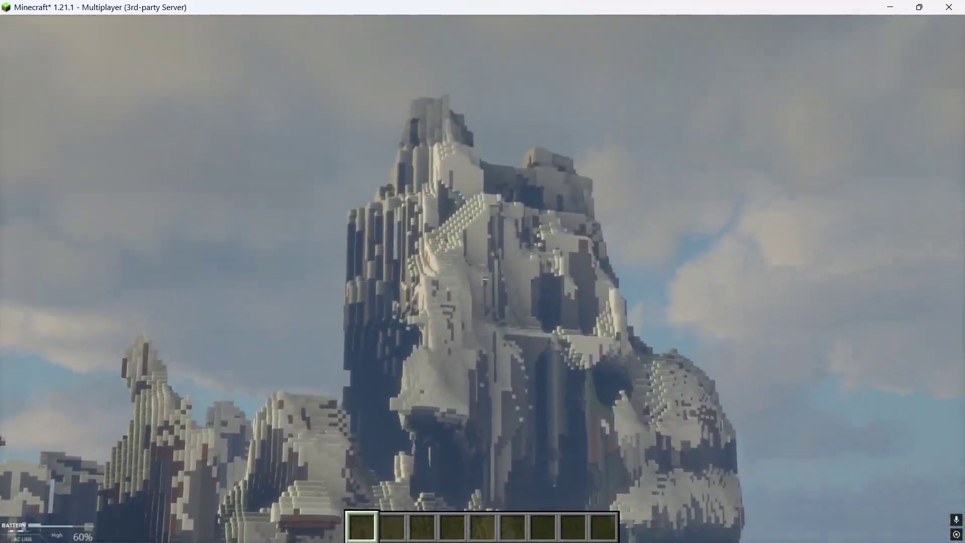
key(c)
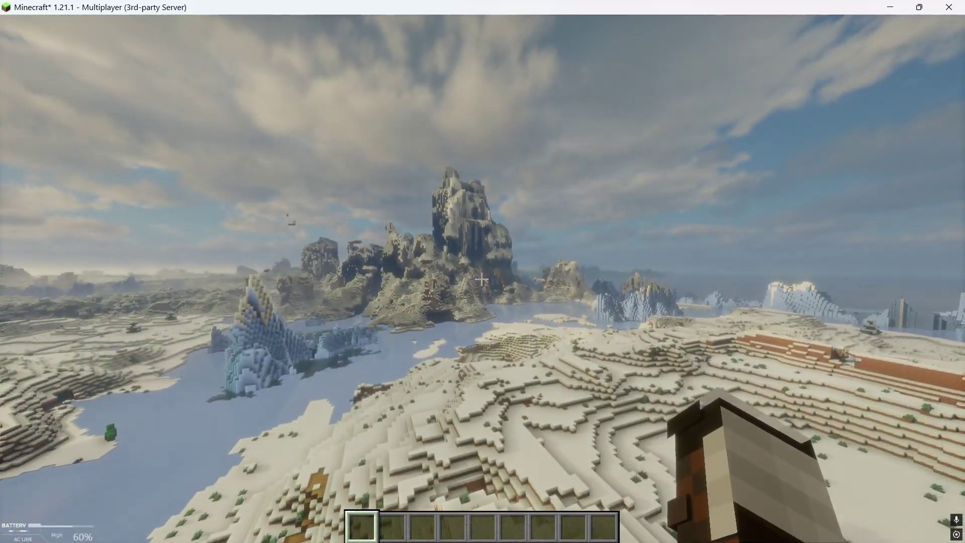